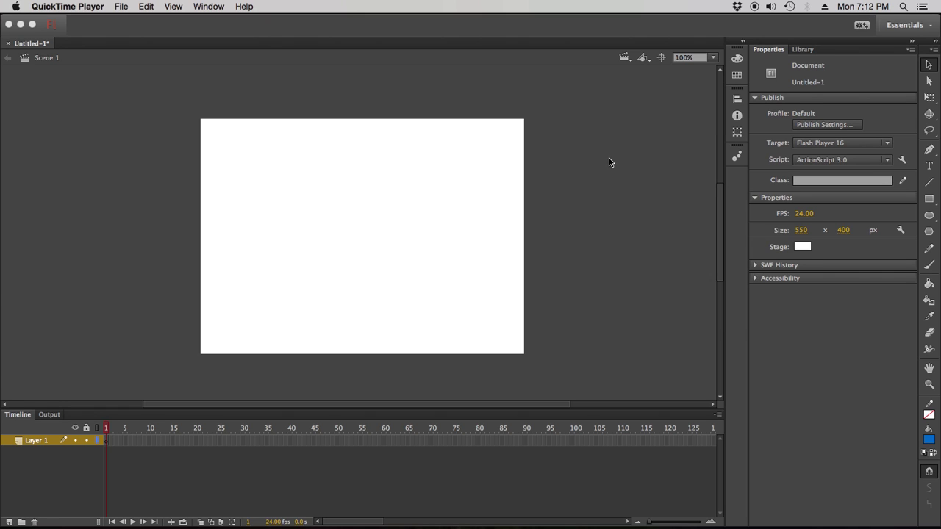
# Step: Activate the untitled Flash document and begin editing its 24 fps frame rate
pyautogui.click(565, 194)
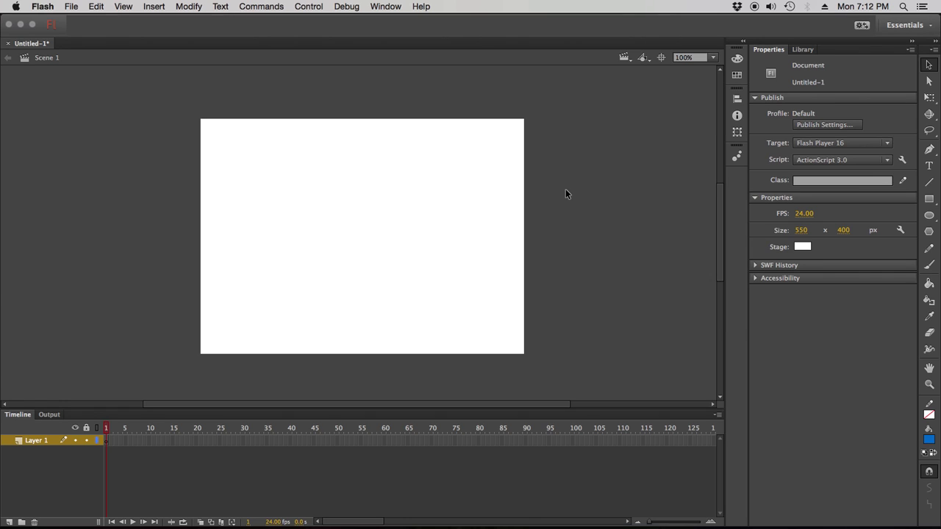
pyautogui.click(803, 214)
# Step: Set the document frame rate to 30 fps and switch to the Oval Tool
pyautogui.write('30')
pyautogui.press('Return')
pyautogui.click(929, 216)
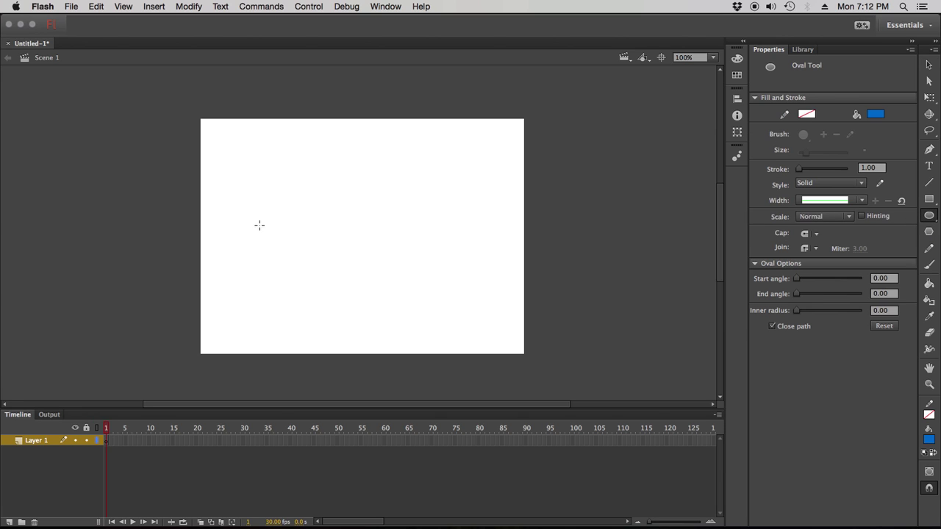
# Step: Draw a 116.5 px blue circle on the left of the stage and select it
pyautogui.moveTo(221, 195); pyautogui.dragTo(289, 263)
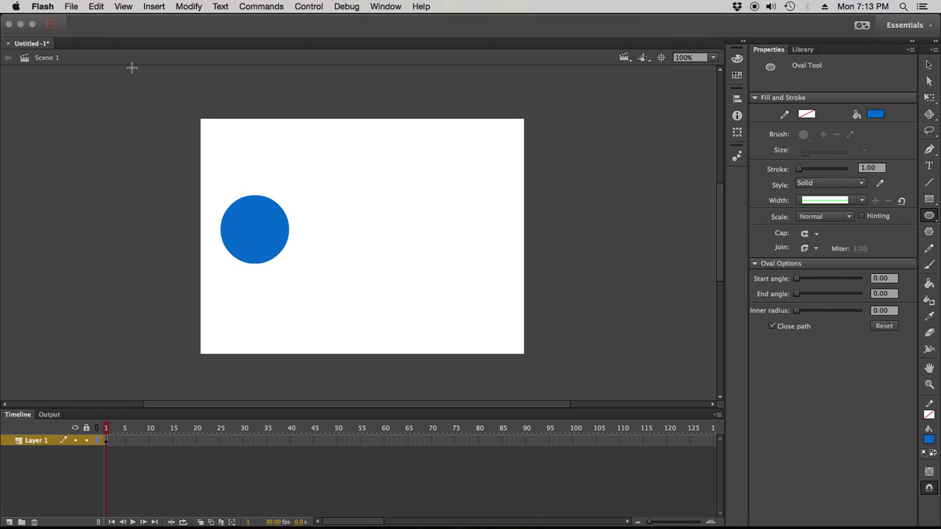
pyautogui.click(928, 68)
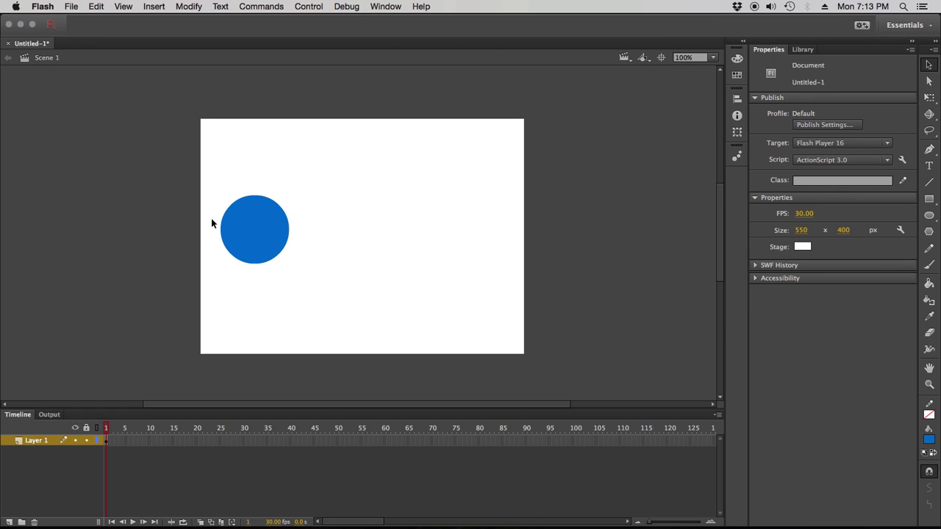
pyautogui.click(255, 227)
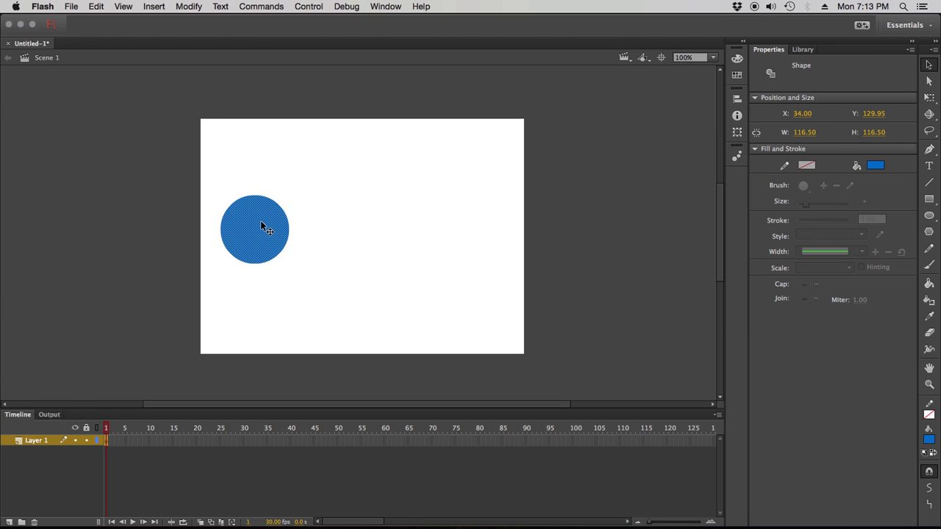
# Step: Convert the circle to a Movie Clip symbol named BlueCircle
pyautogui.rightClick(258, 220)
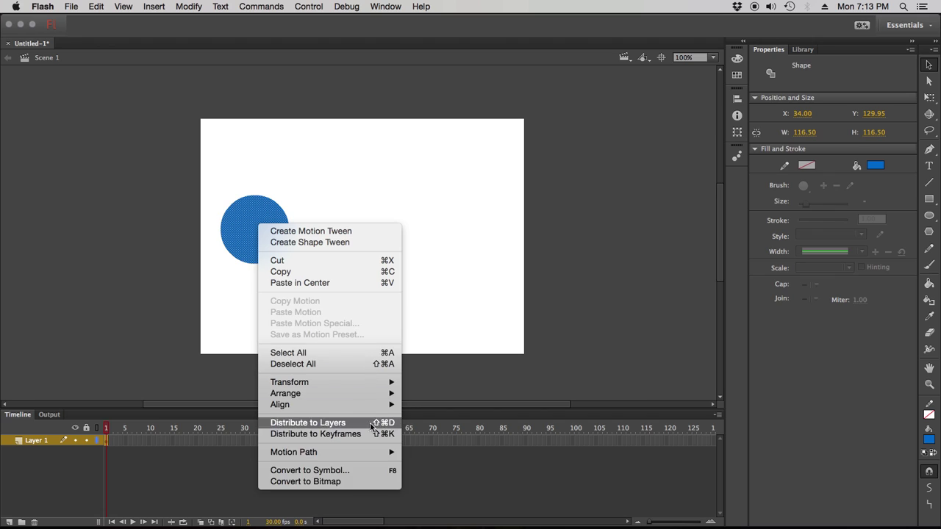
pyautogui.click(328, 472)
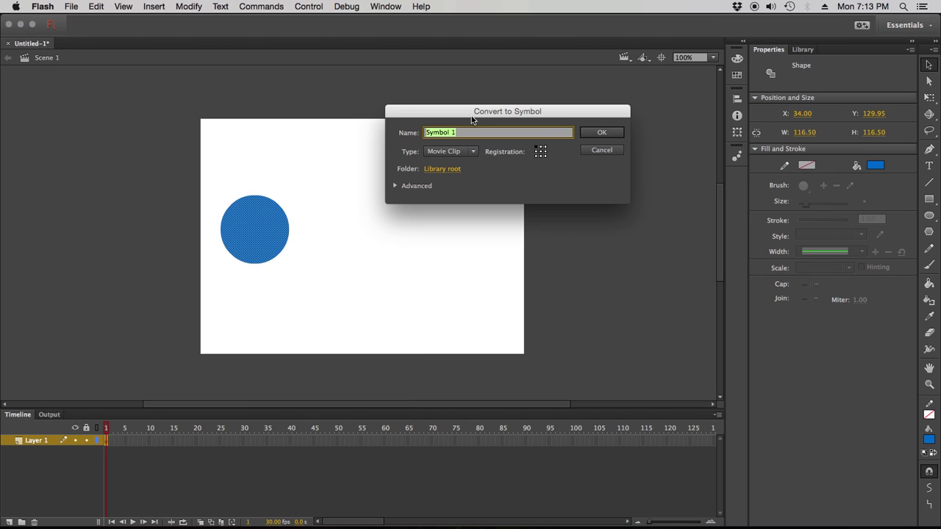
pyautogui.moveTo(471, 116); pyautogui.dragTo(415, 99)
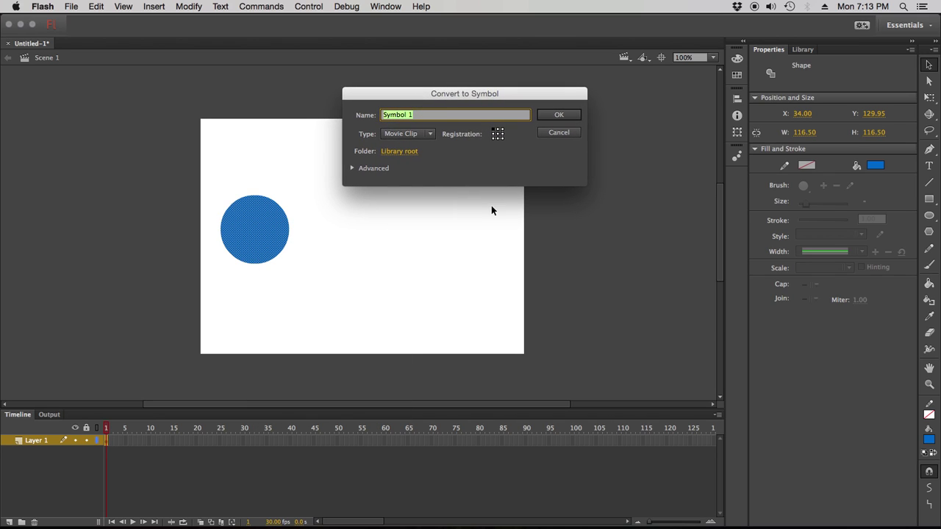
pyautogui.click(427, 137)
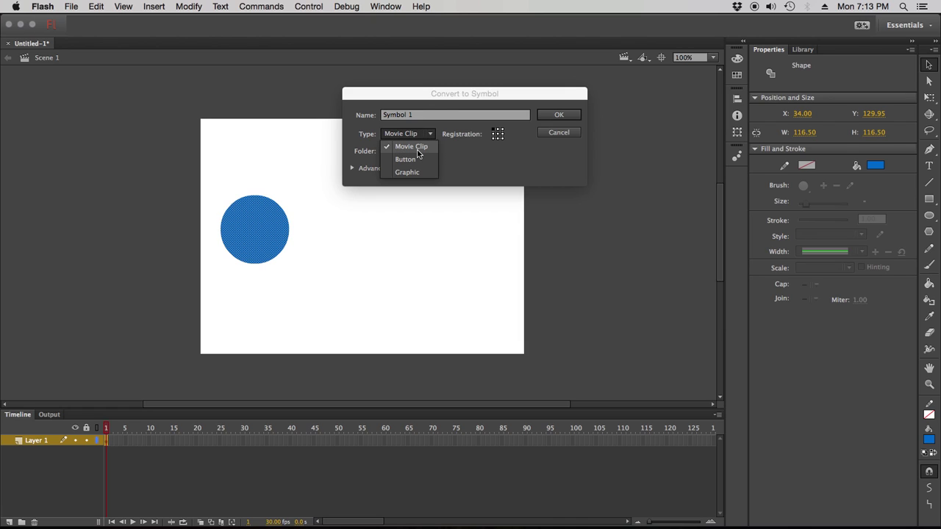
pyautogui.click(418, 152)
pyautogui.click(419, 115)
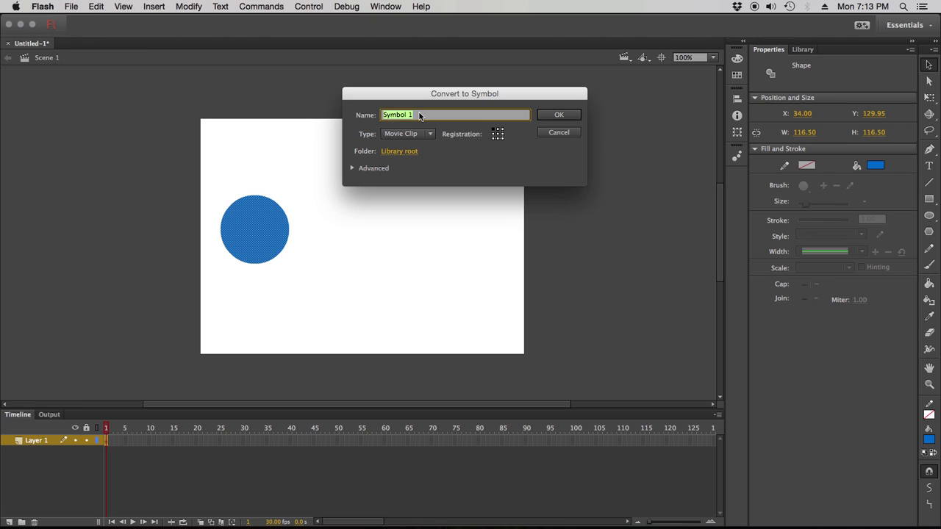
pyautogui.write('BlueCircle')
pyautogui.click(562, 114)
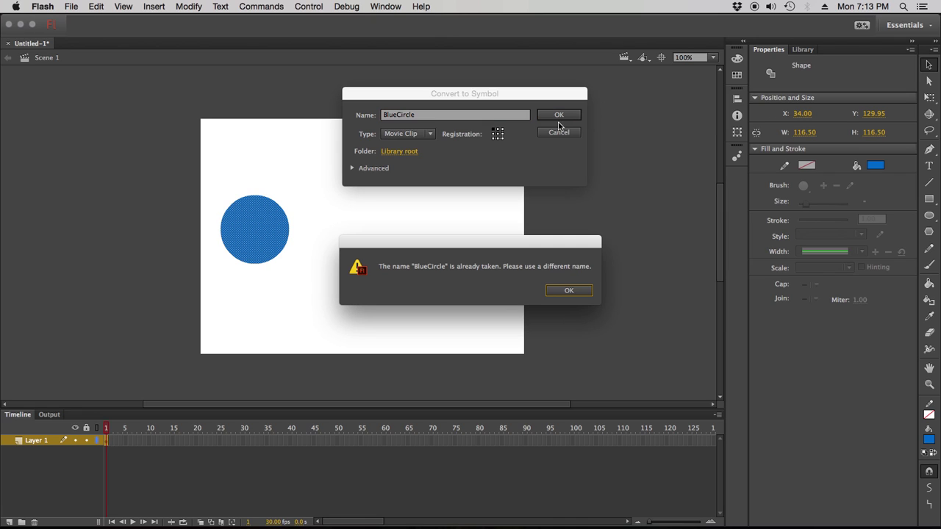
# Step: Dismiss the name-taken alert and rename the symbol to BlueCircleTwo
pyautogui.click(566, 291)
pyautogui.click(443, 115)
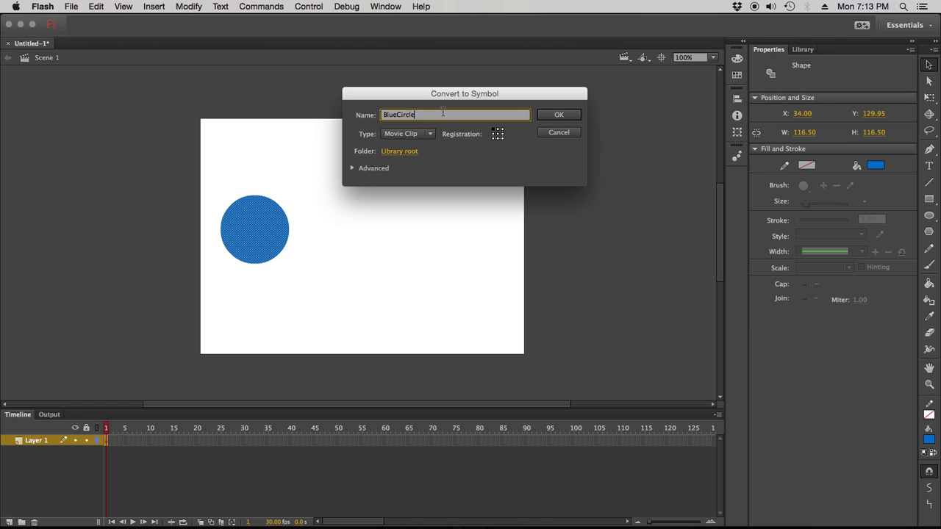
pyautogui.write('Two')
pyautogui.moveTo(415, 115); pyautogui.dragTo(435, 115)
pyautogui.write('2Tw')
pyautogui.click(559, 115)
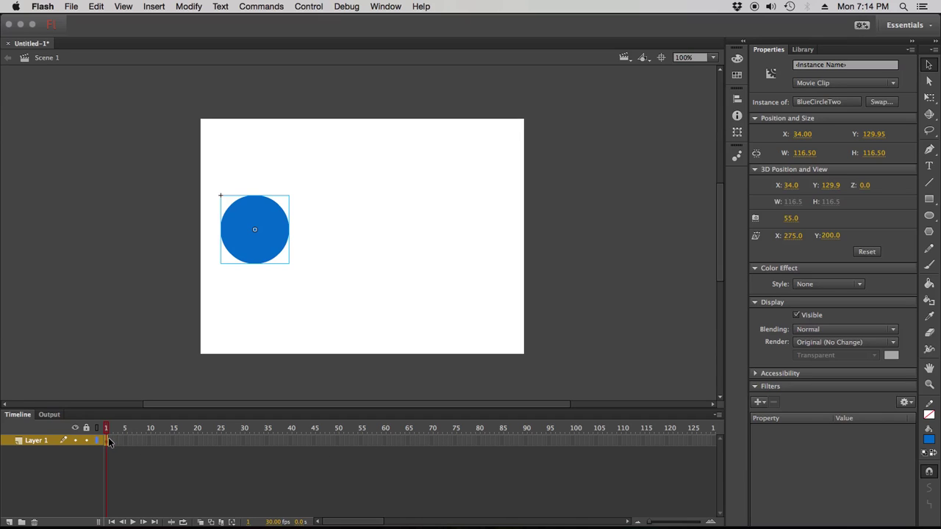
# Step: Insert frames on Layer 1 so it runs out to frame 60
pyautogui.click(386, 440)
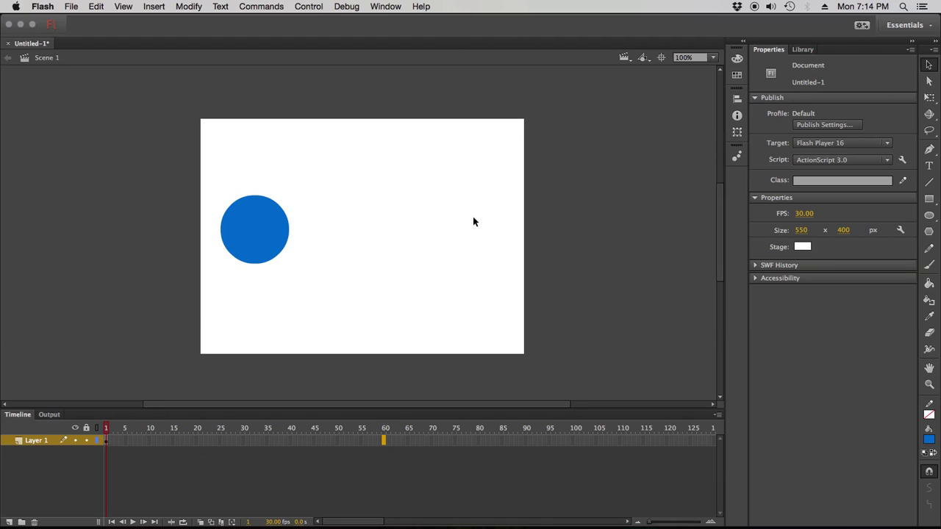
pyautogui.rightClick(384, 440)
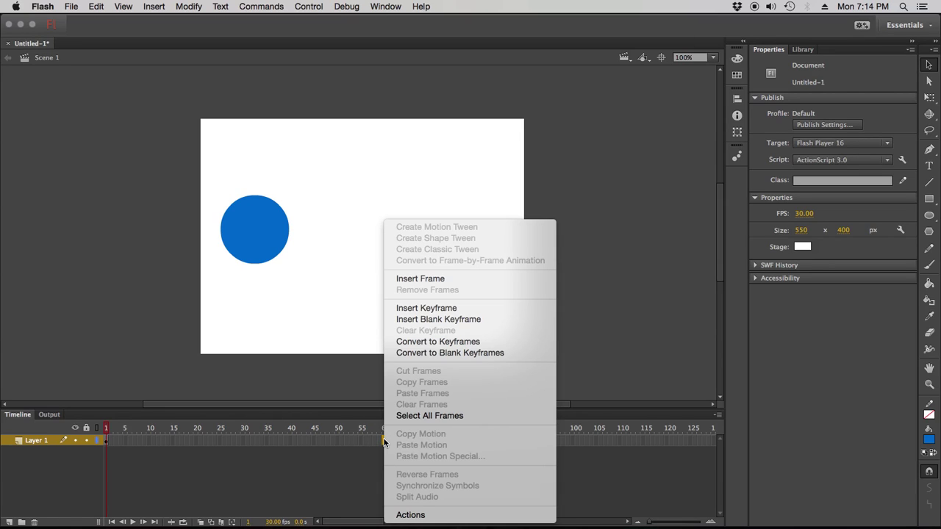
pyautogui.click(427, 279)
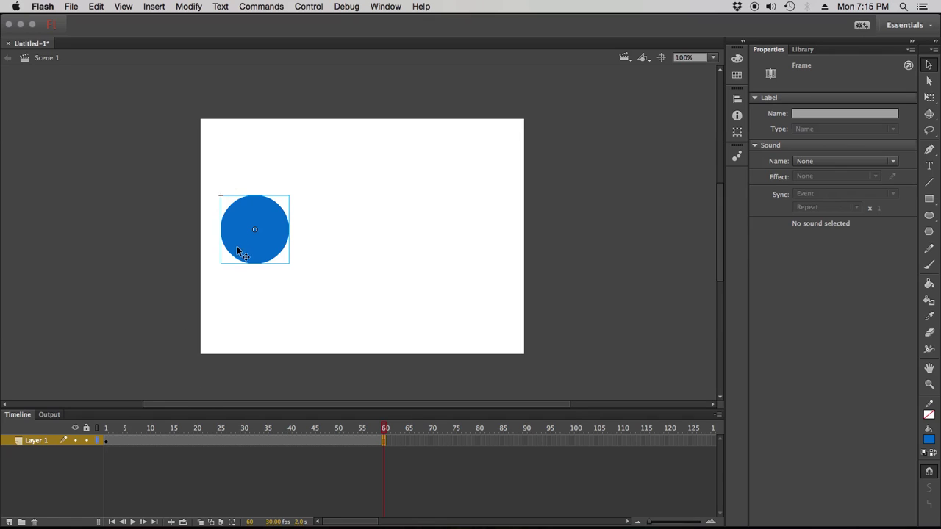
pyautogui.rightClick(251, 445)
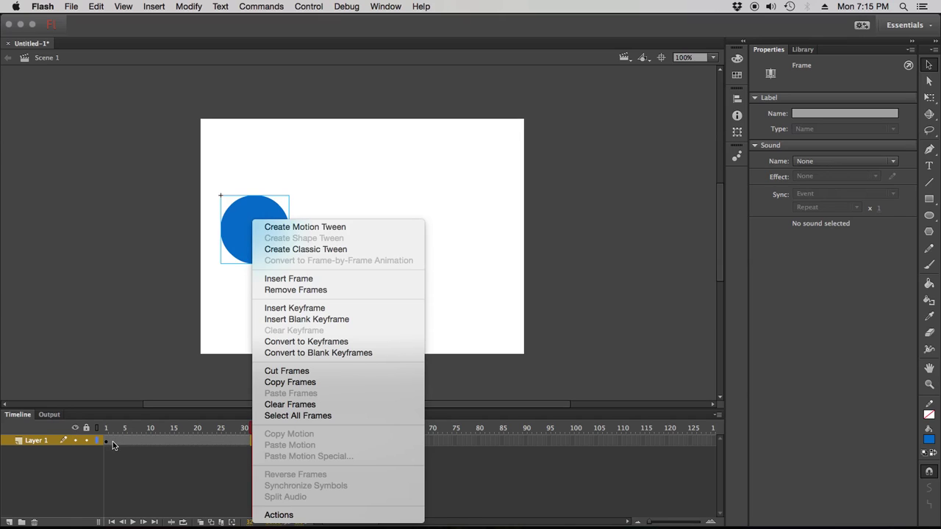
# Step: Create a motion tween across Layer 1's 60 frames and go to frame 60
pyautogui.click(327, 226)
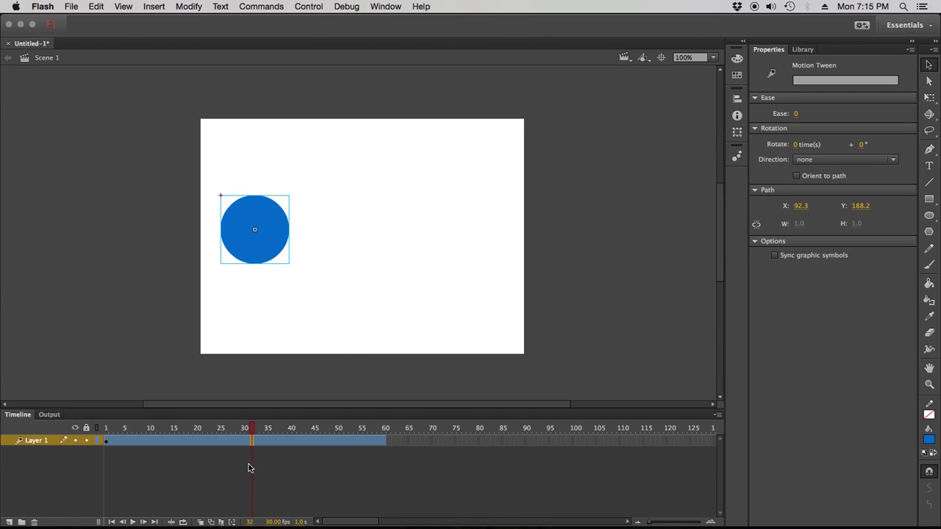
pyautogui.click(385, 442)
# Step: At frame 60, move the circle to the stage's right side (X 408) and preview
pyautogui.moveTo(261, 221); pyautogui.dragTo(398, 221)
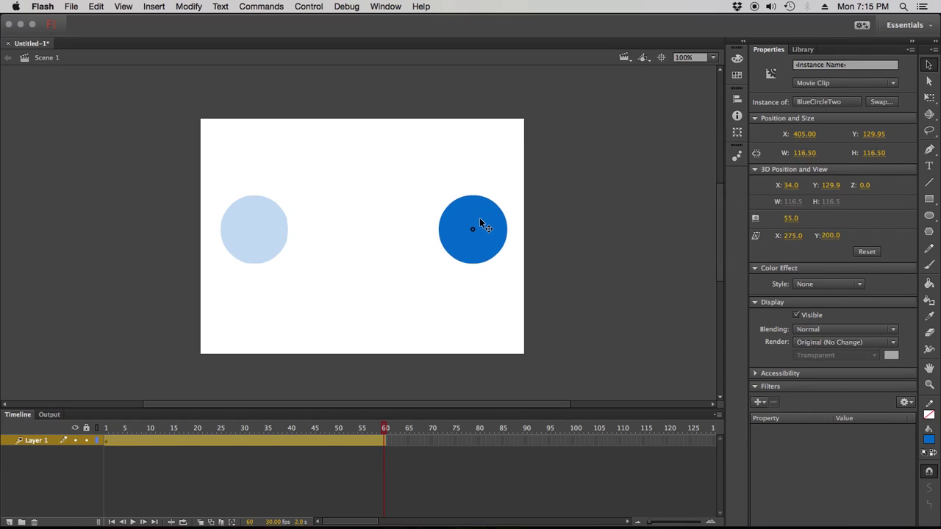
pyautogui.moveTo(480, 223); pyautogui.dragTo(482, 224)
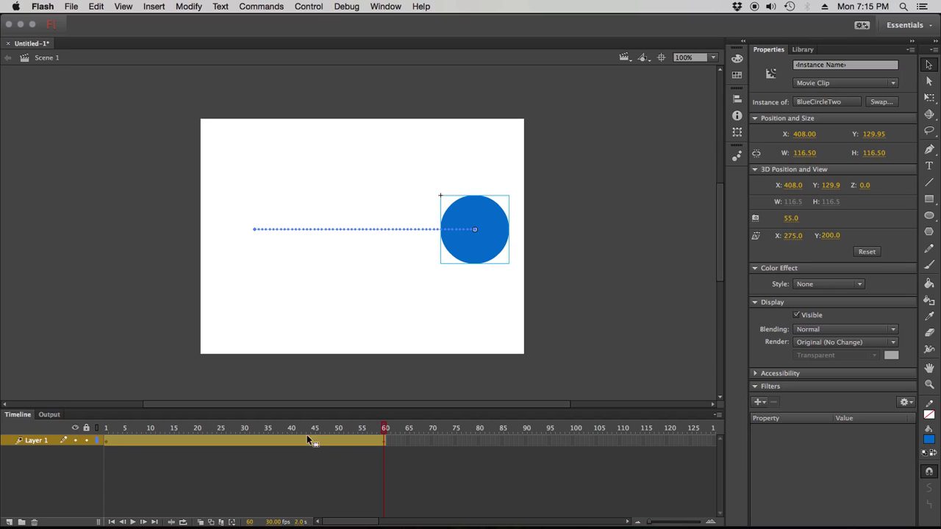
pyautogui.moveTo(384, 429)
pyautogui.mouseDown()
pyautogui.moveTo(182, 429)
pyautogui.moveTo(84, 446)
pyautogui.moveTo(401, 434)
pyautogui.mouseUp()
pyautogui.click(381, 440)
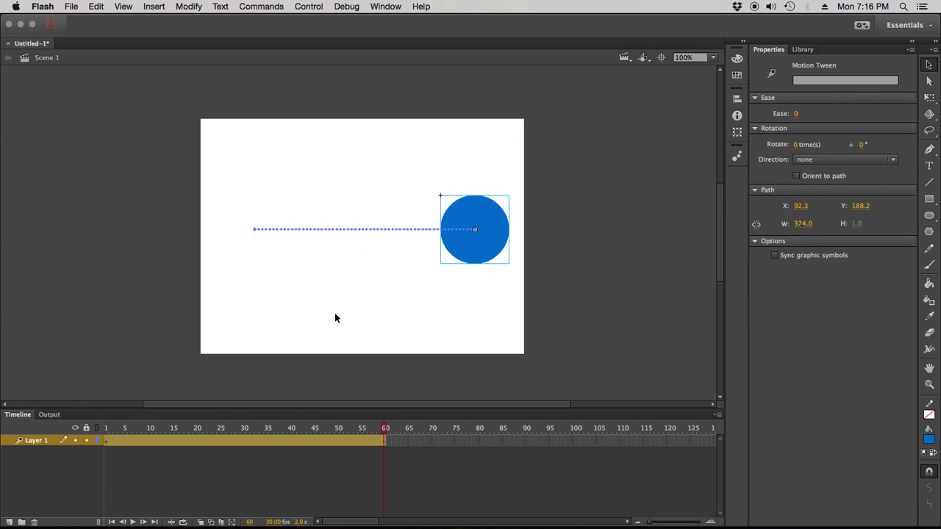
# Step: Curve the motion path and raise the circle at frame 30 into a 374 × 102 px wave
pyautogui.moveTo(336, 236); pyautogui.dragTo(332, 260)
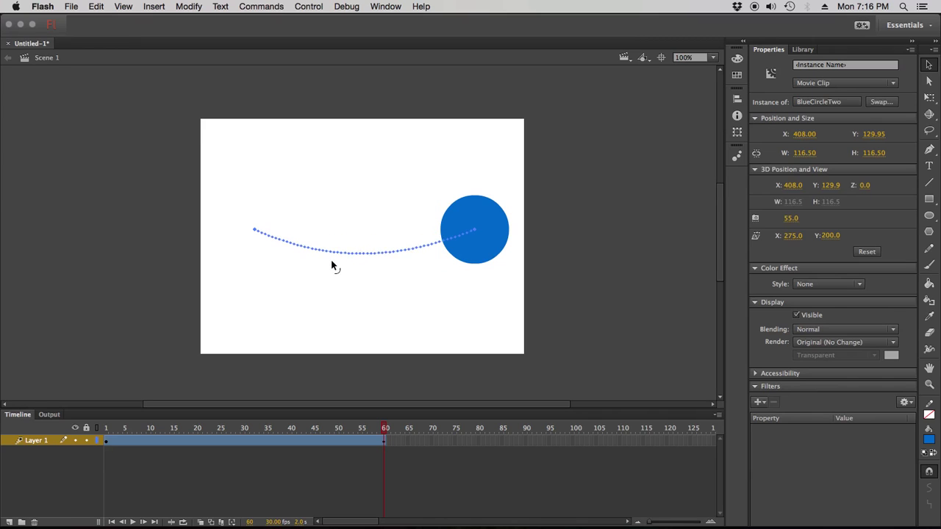
pyautogui.click(301, 286)
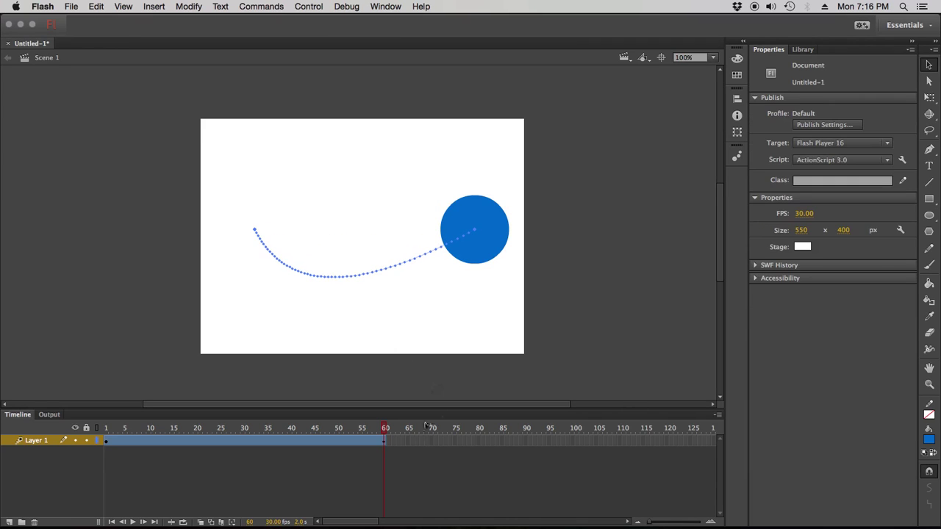
pyautogui.moveTo(385, 432); pyautogui.dragTo(242, 401)
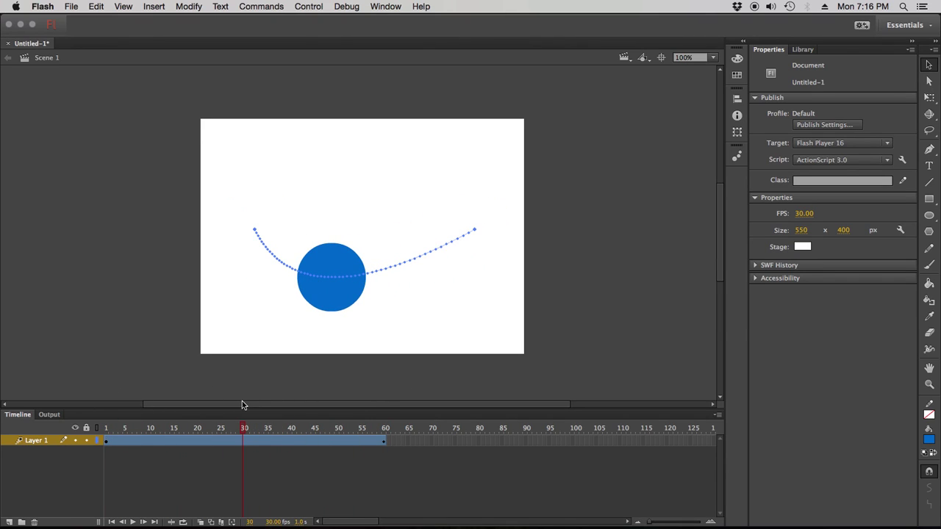
pyautogui.click(244, 440)
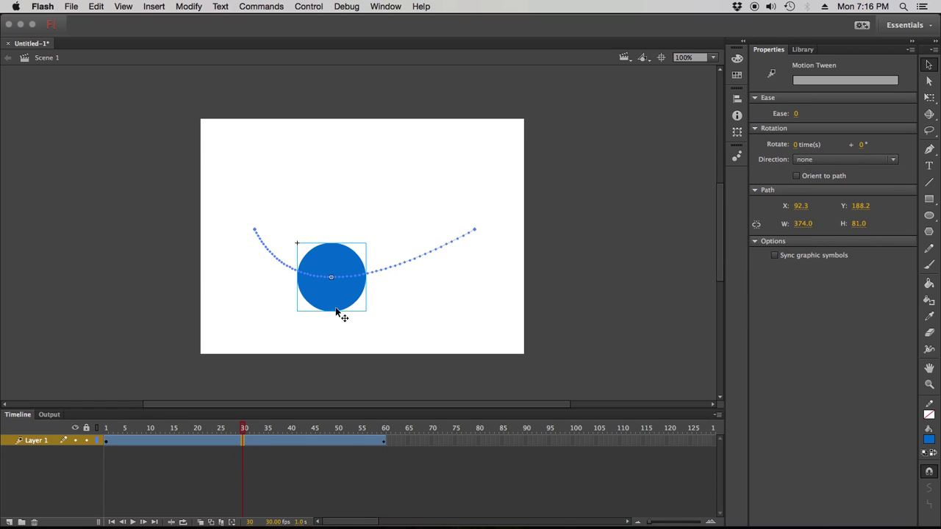
pyautogui.moveTo(342, 263); pyautogui.dragTo(358, 152)
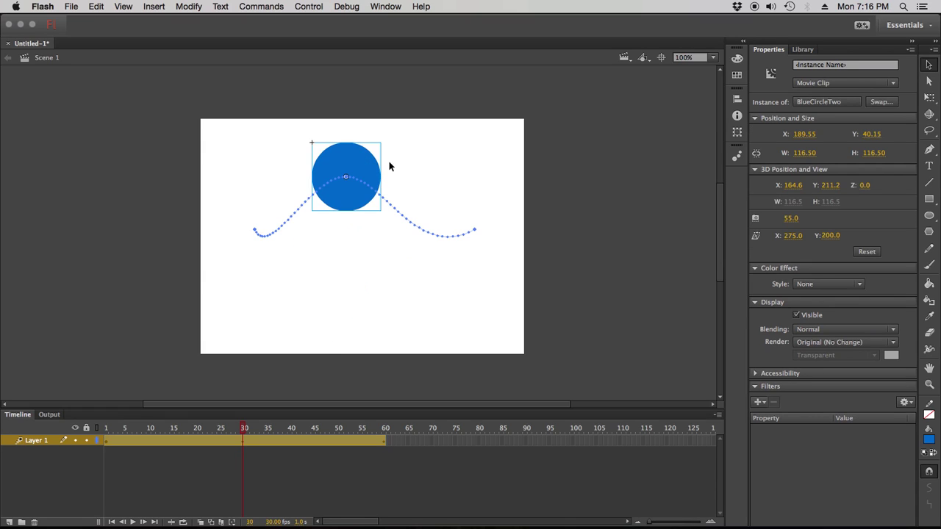
pyautogui.moveTo(235, 434); pyautogui.dragTo(385, 439)
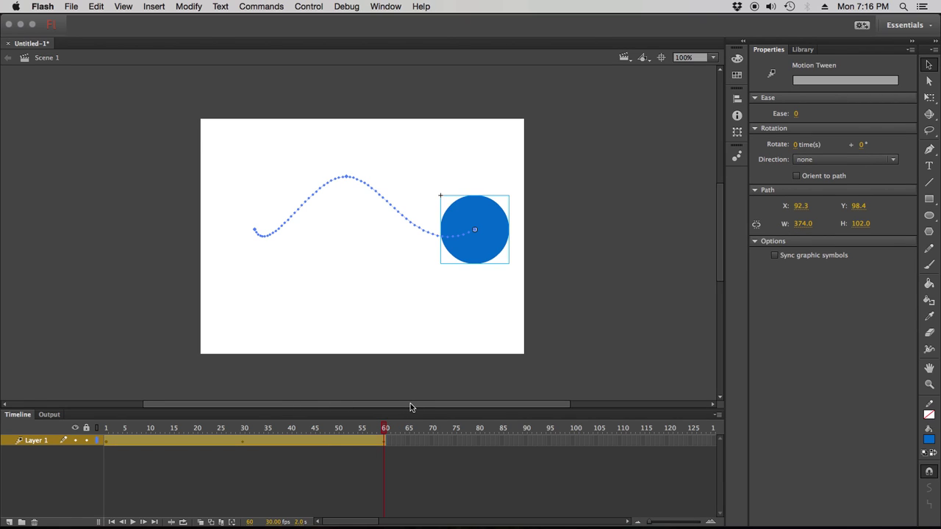
# Step: Test the movie as Untitled-1.swf and reposition the preview window
pyautogui.press('super+Return')
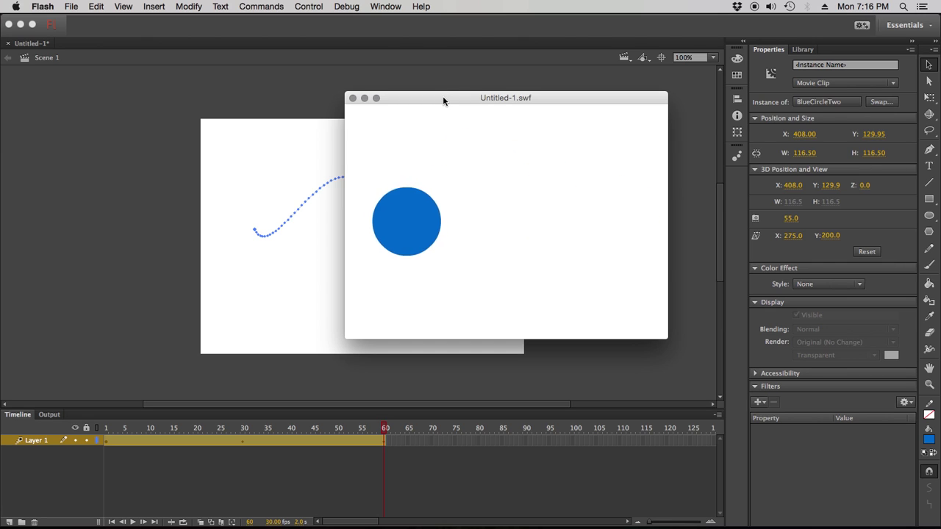
pyautogui.moveTo(442, 97); pyautogui.dragTo(473, 114)
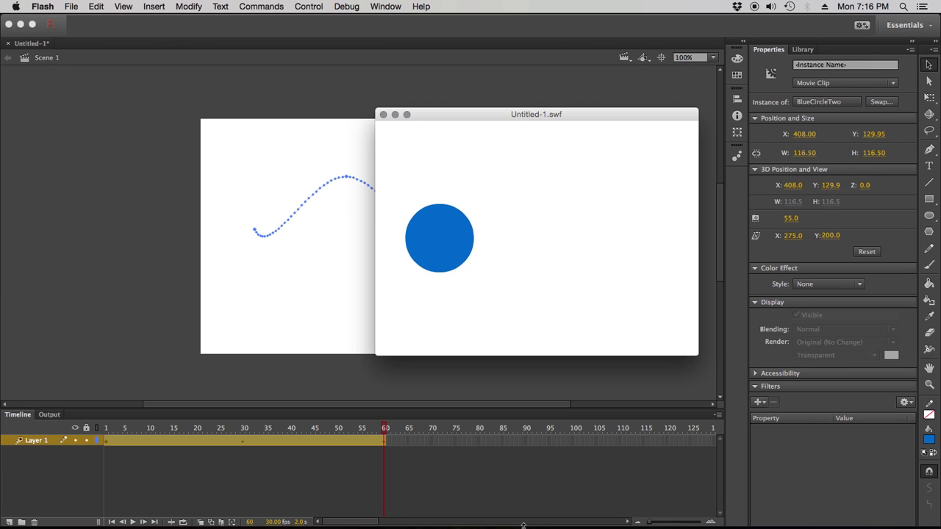
pyautogui.moveTo(476, 523)
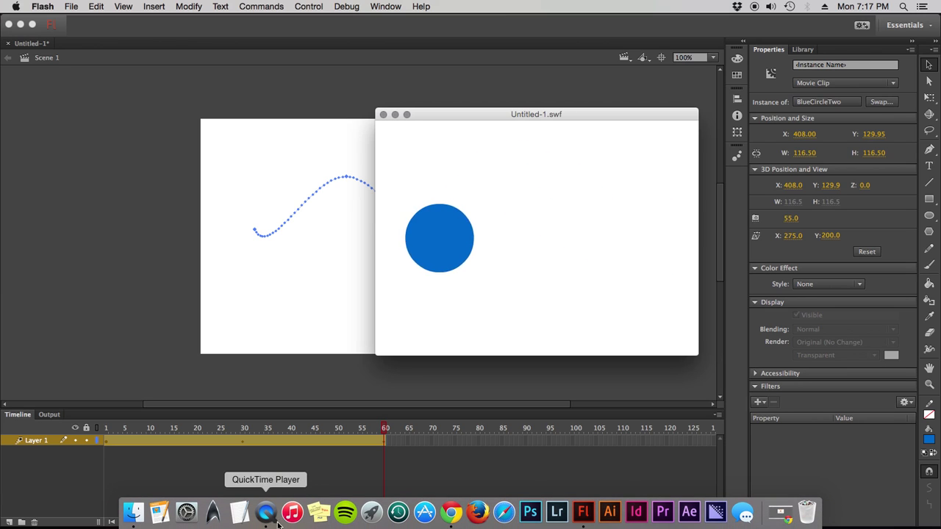